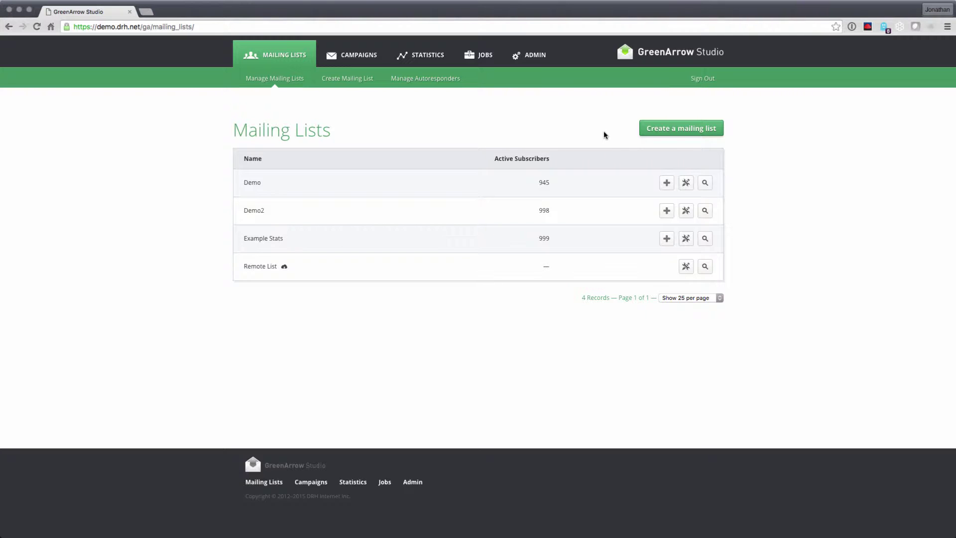
Step: Start a new mailing list from the Mailing Lists page
left_click(675, 132)
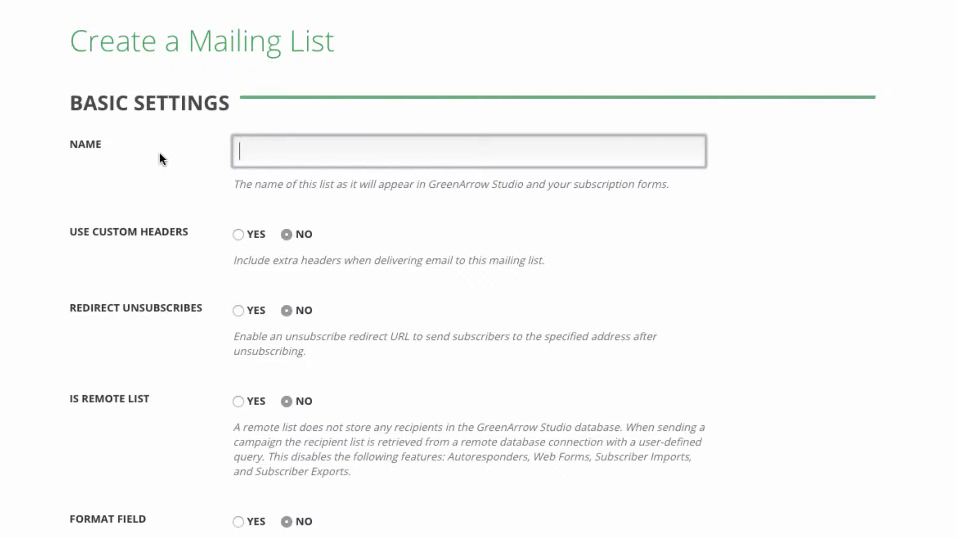
Step: Enter 'Webinar Mailing List 1' as the list name
type("Webinar Mailing ")
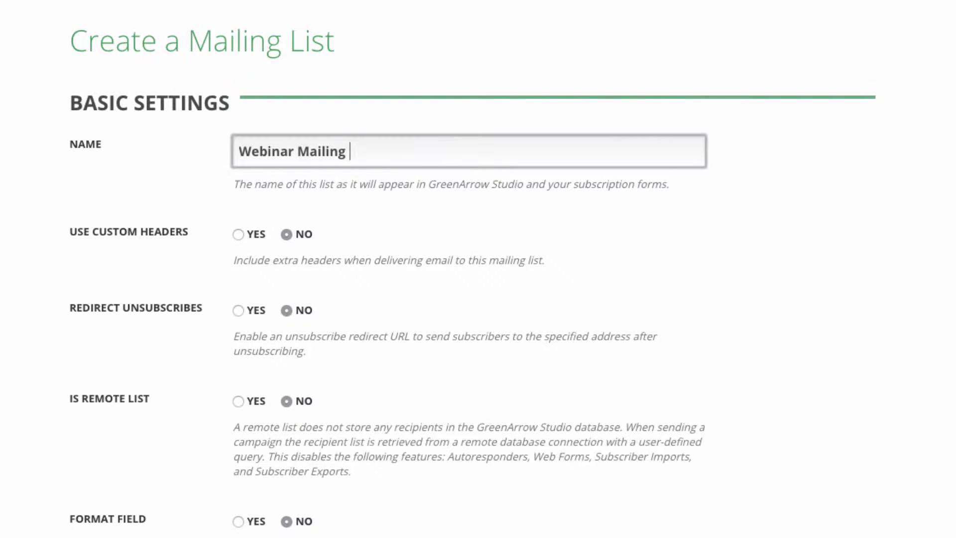
type("List 1")
left_click(238, 235)
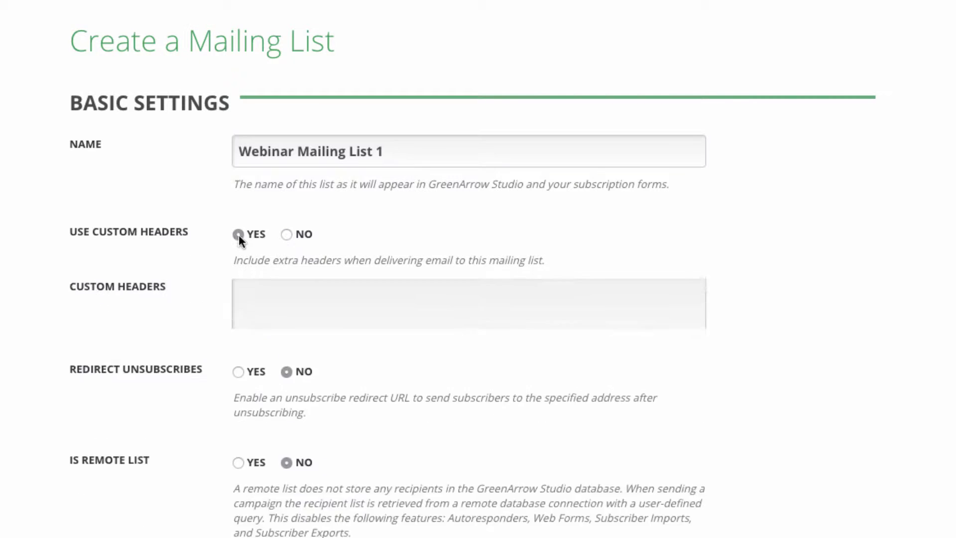
left_click(262, 326)
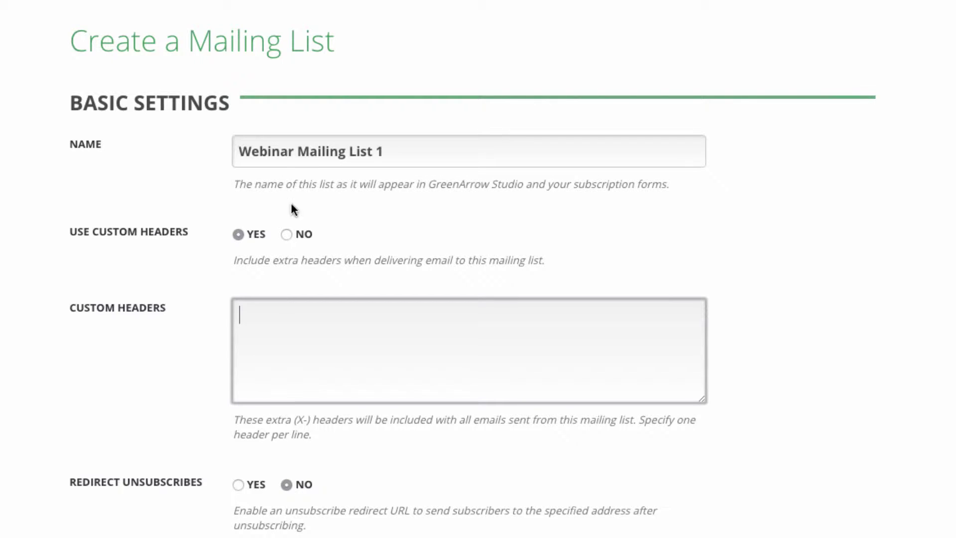
left_click(286, 233)
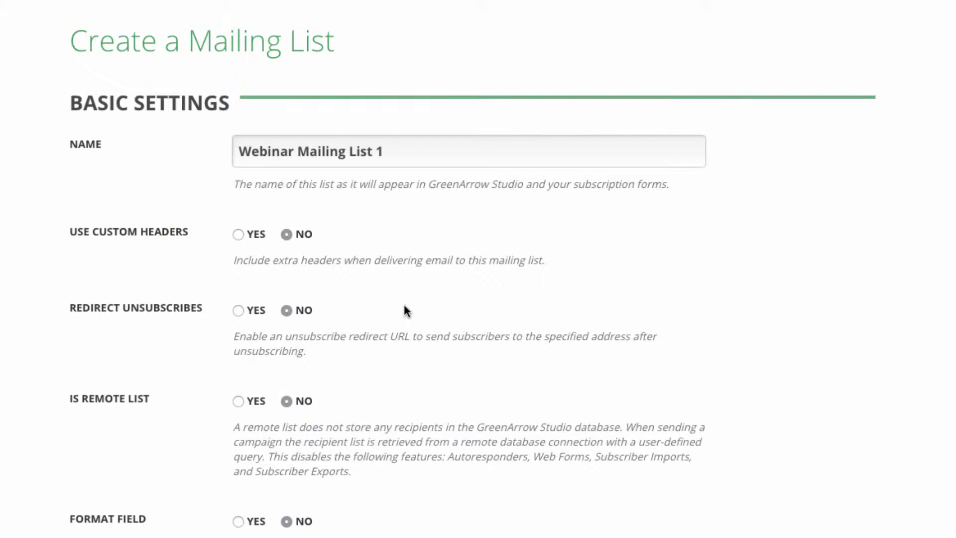
scroll(205, 336, "down", 6)
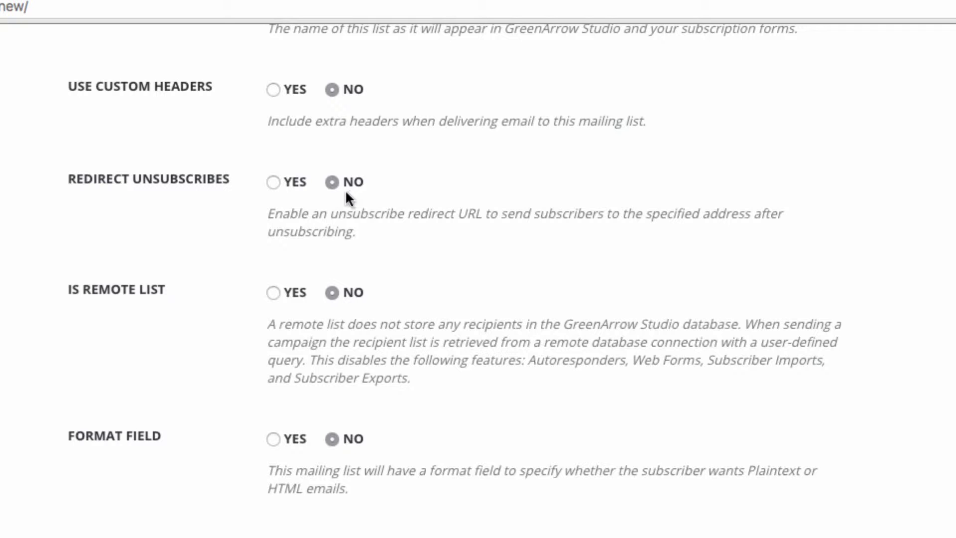
Step: Leave Redirect Unsubscribes at No and set Format Field to Yes for plaintext/HTML choice
left_click(293, 187)
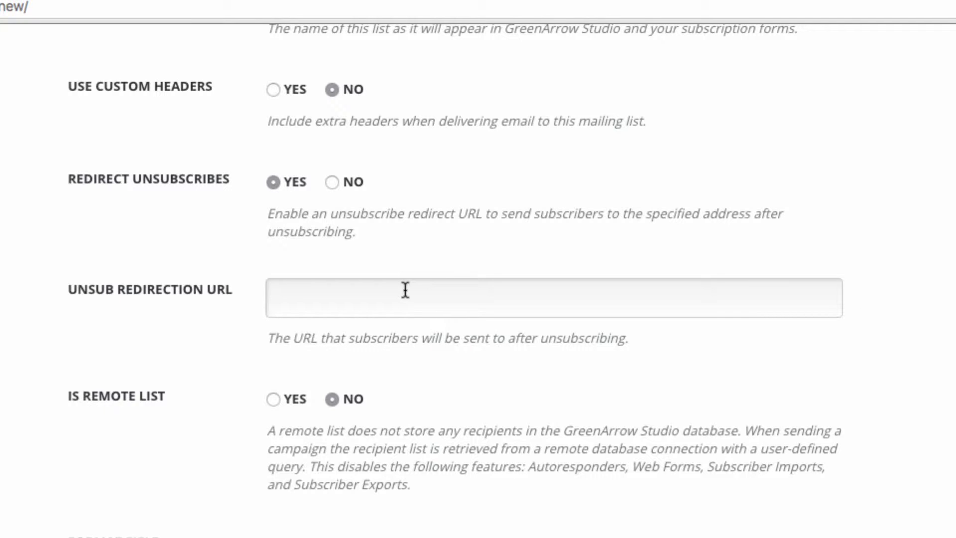
left_click(380, 294)
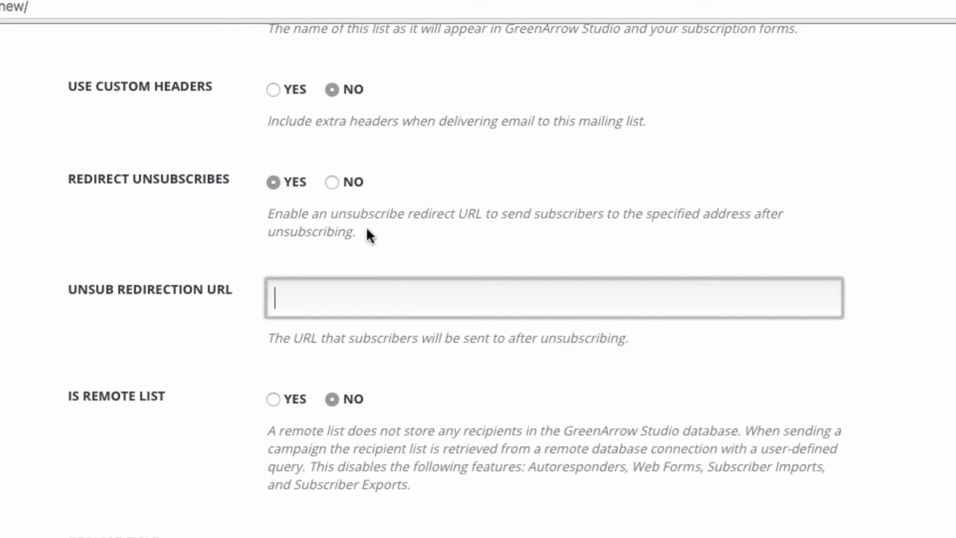
left_click(334, 180)
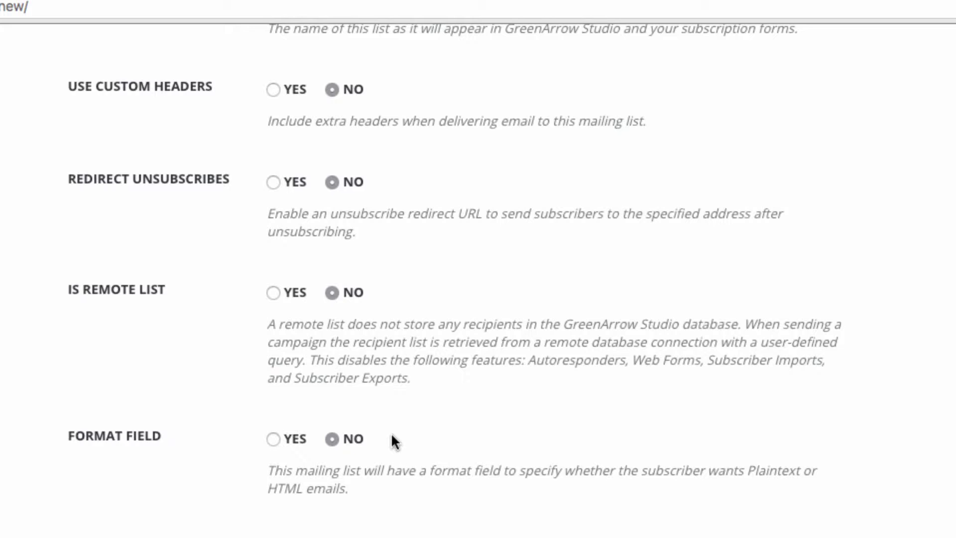
left_click(295, 439)
Step: Set Format Field back to No
left_click(331, 438)
scroll(406, 433, "down", 10)
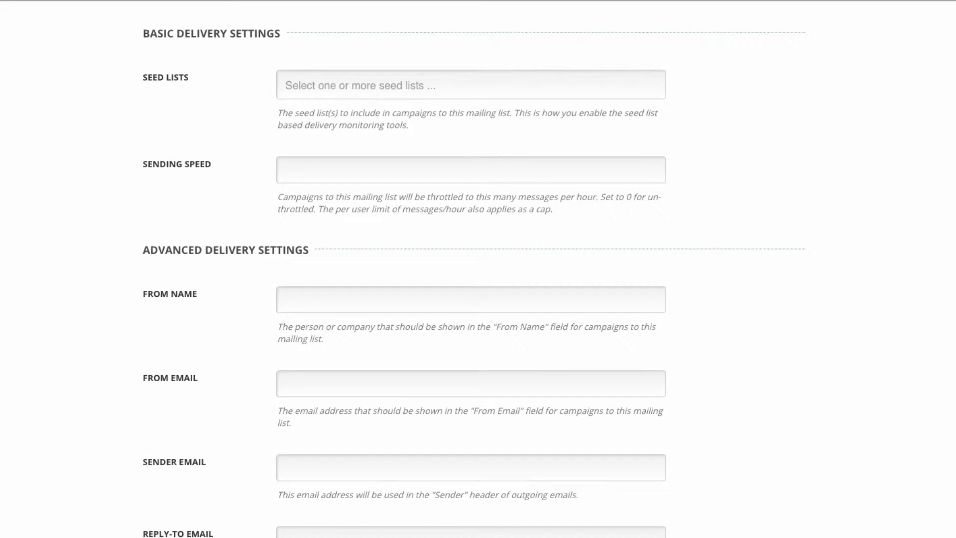
scroll(572, 116, "up", 2)
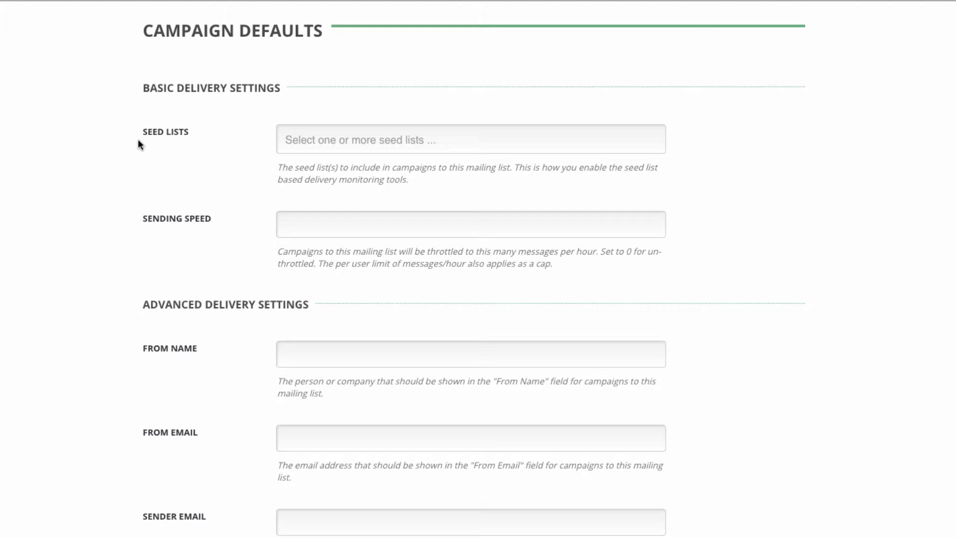
Step: Leave Campaign Defaults with no seed lists, removing the added GreenArrow Monitor and Internal
left_click(307, 141)
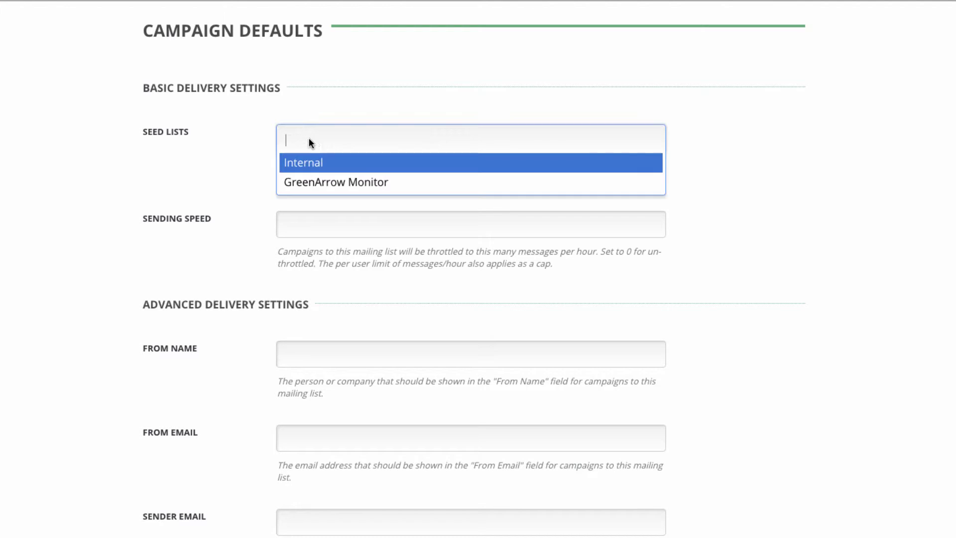
left_click(351, 181)
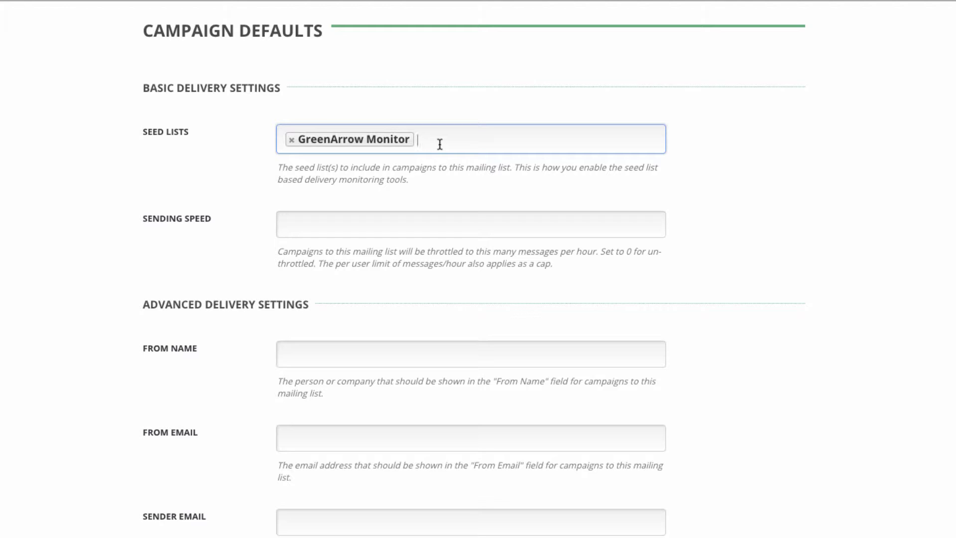
left_click(443, 143)
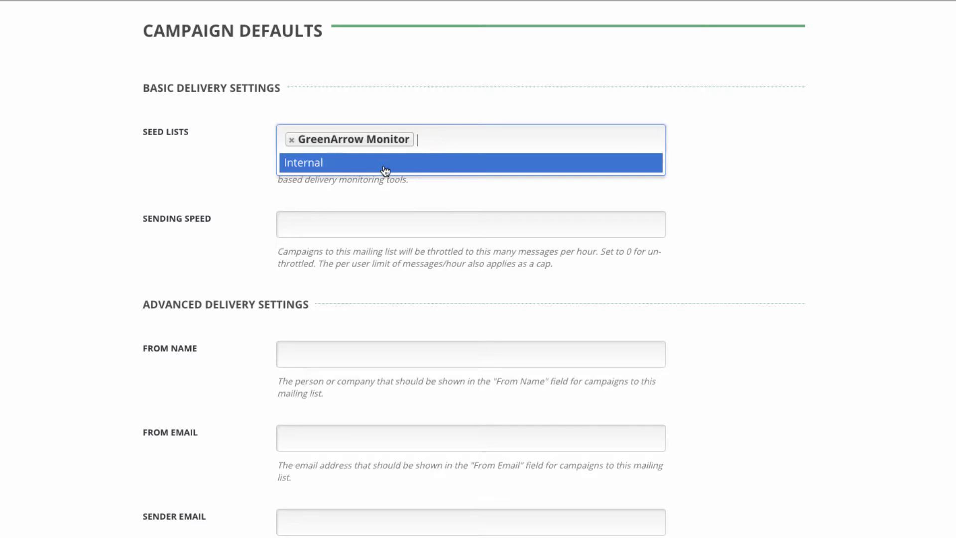
left_click(384, 164)
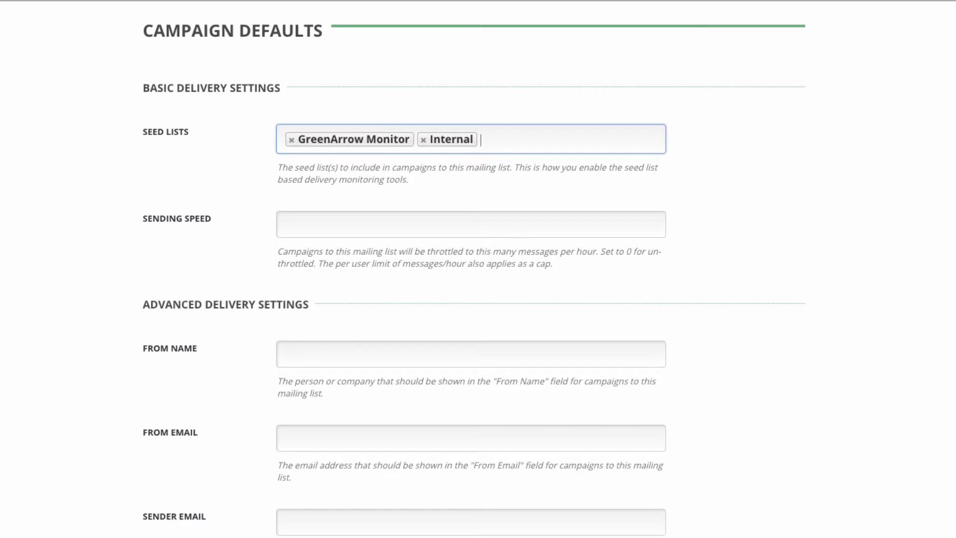
key("BackSpace")
left_click(423, 141)
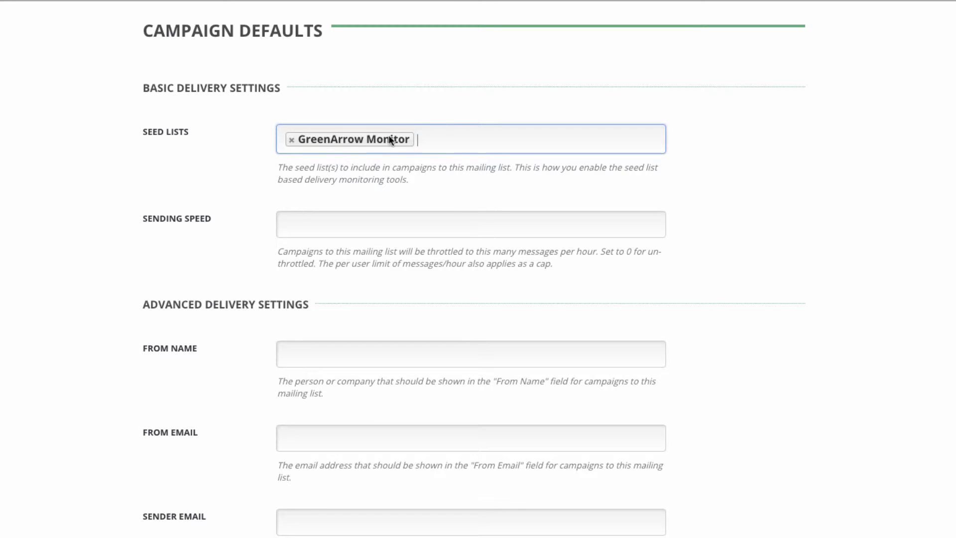
left_click(291, 140)
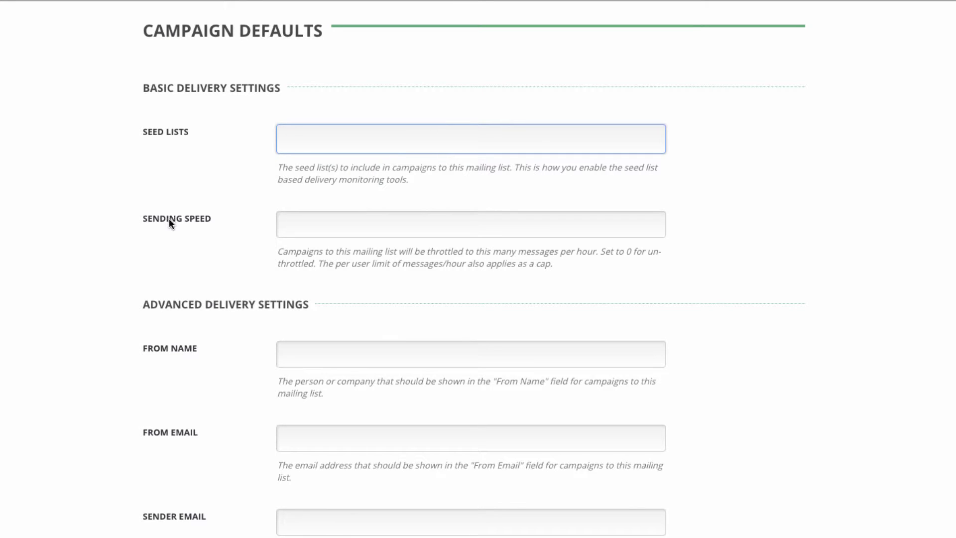
left_click(148, 237)
Step: Set the default sending speed to 0, replacing a trial value of 10000
left_click(308, 231)
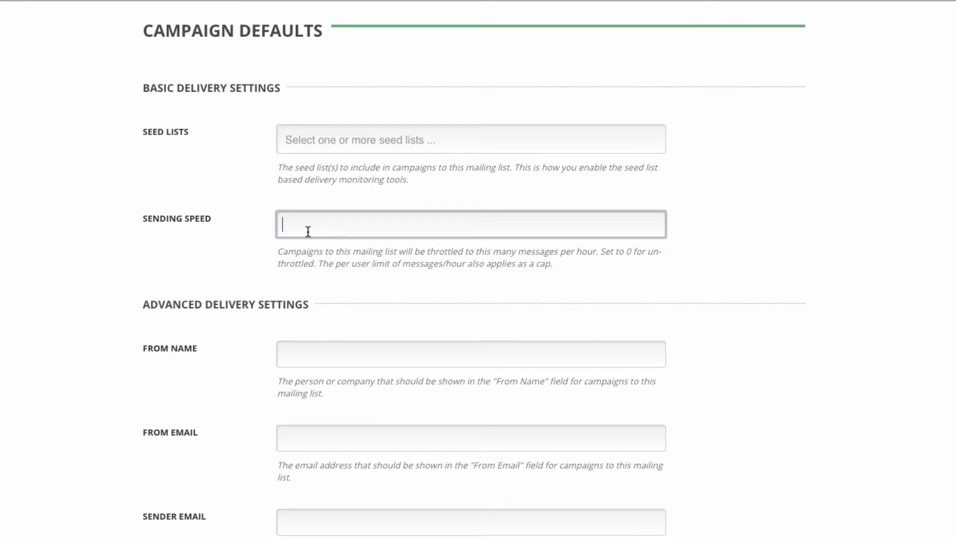
type("0")
double_click(304, 224)
type("10000")
left_click(296, 230)
double_click(320, 218)
type("0")
left_click(198, 385)
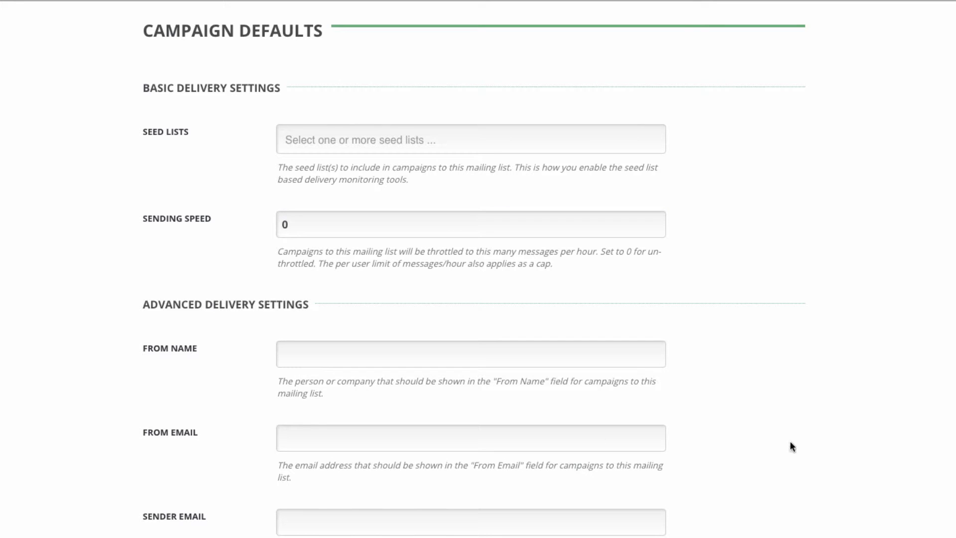
scroll(473, 276, "down", 4)
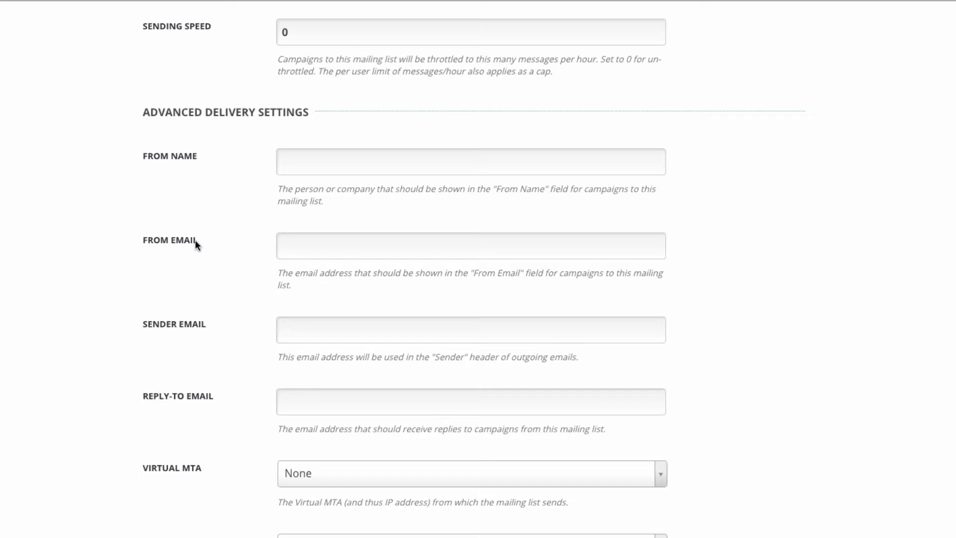
left_click(324, 166)
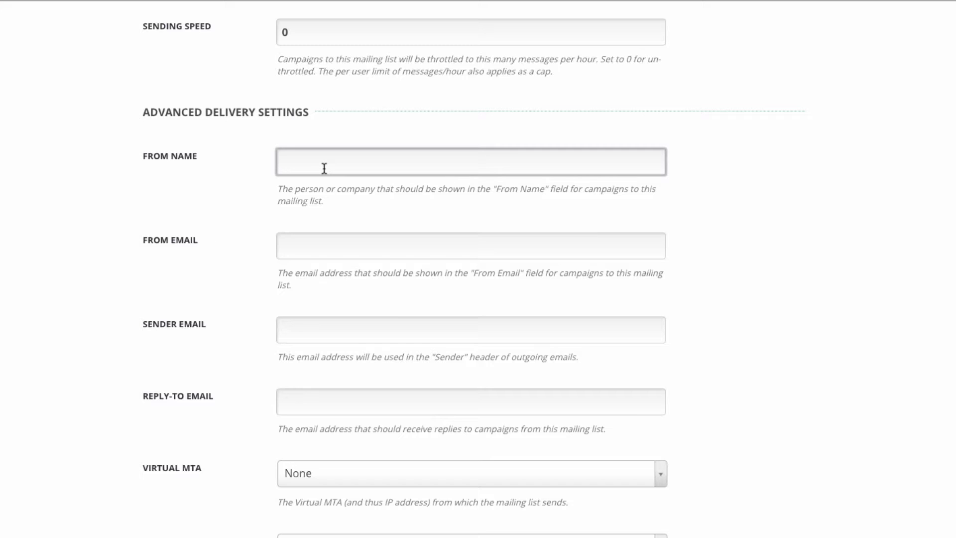
type("Newsletter")
left_click(329, 244)
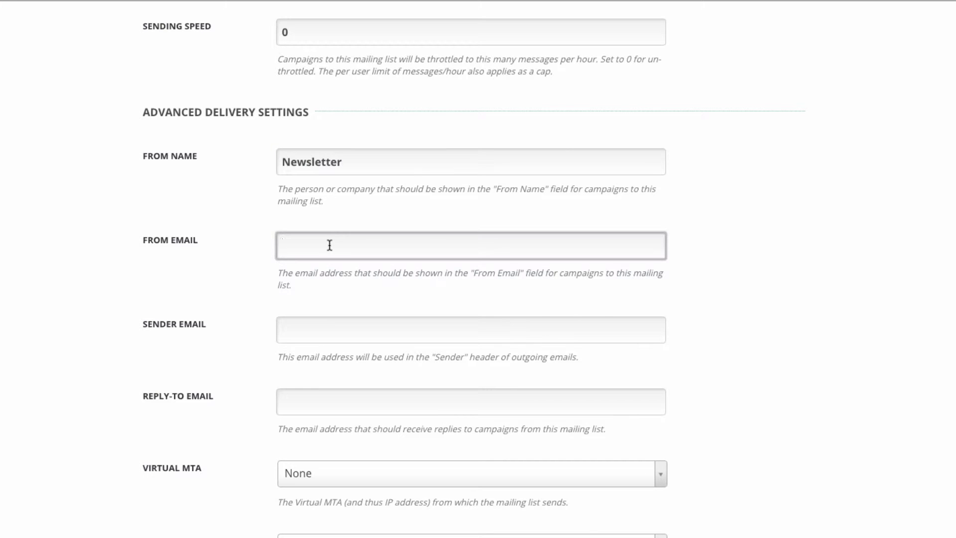
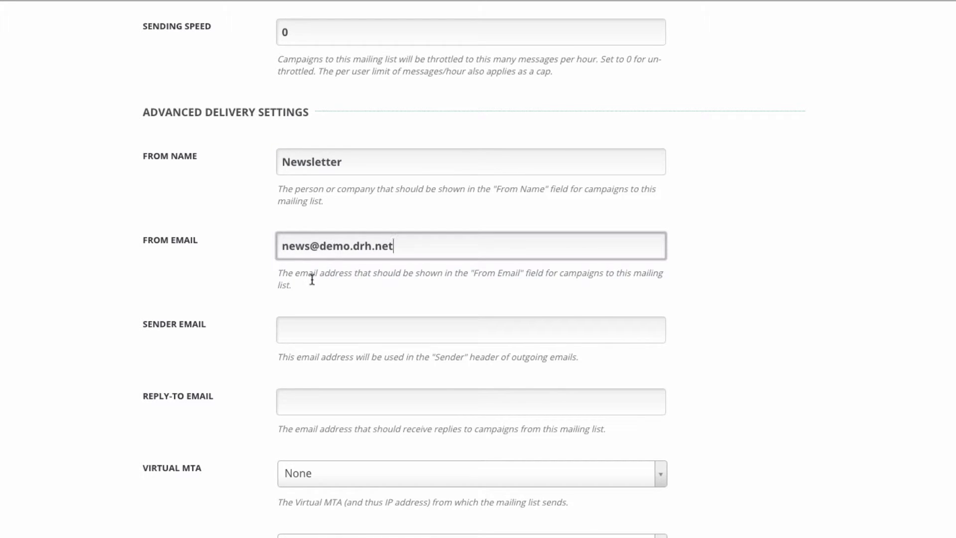
left_click_drag(321, 246, 396, 245)
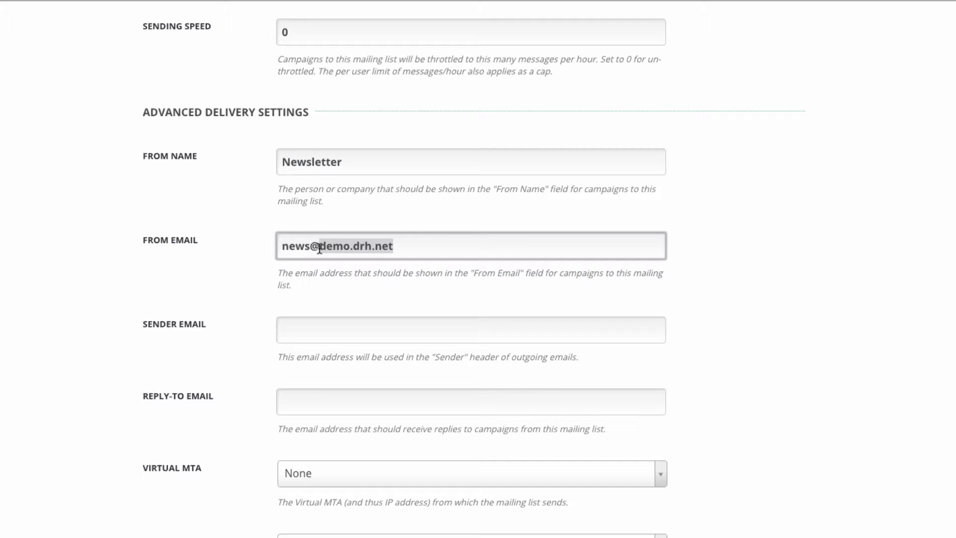
left_click(316, 274)
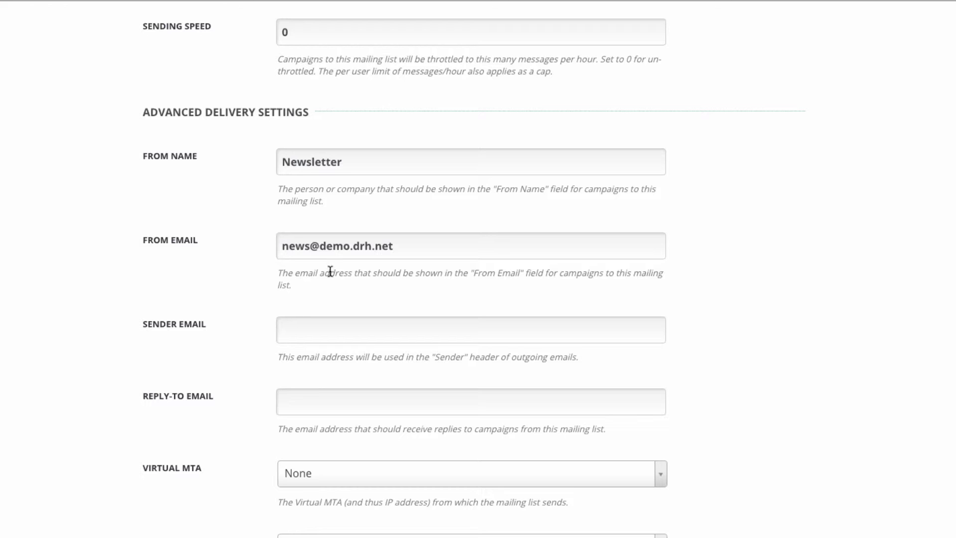
left_click(320, 245)
left_click_drag(320, 246, 408, 247)
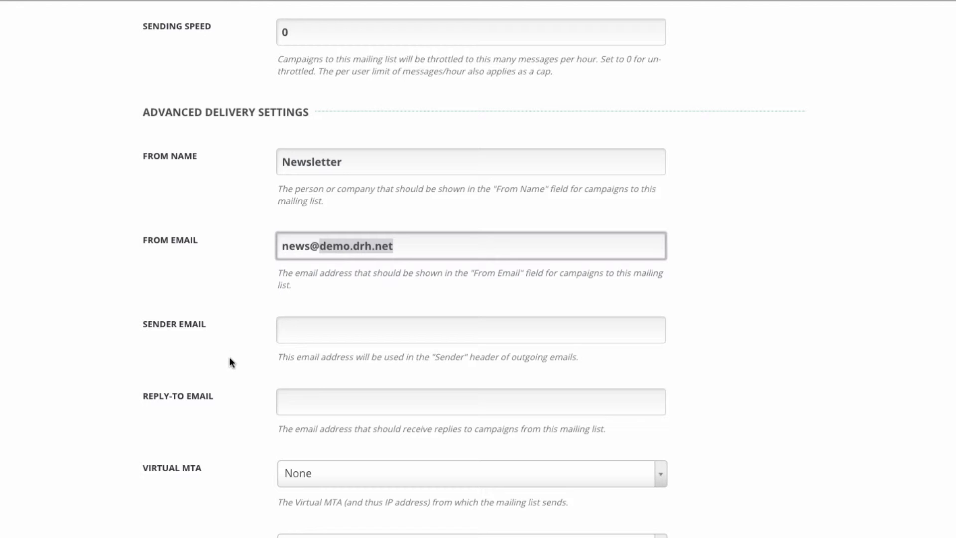
scroll(229, 361, "down", 5)
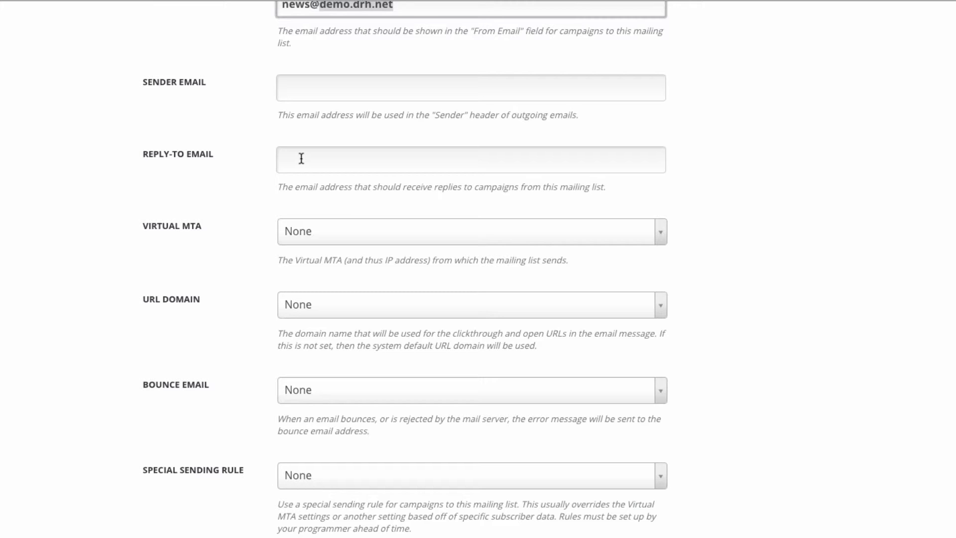
left_click(286, 14)
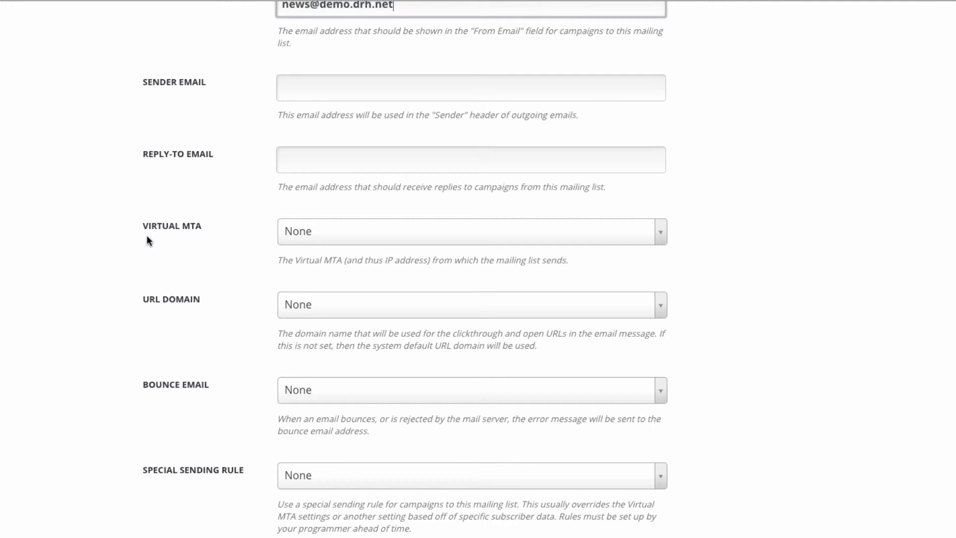
Step: Choose Virtual MTA 'demo routing rule', URL domain demo.drh.net, and the demo.drh.net bounce address
left_click(302, 236)
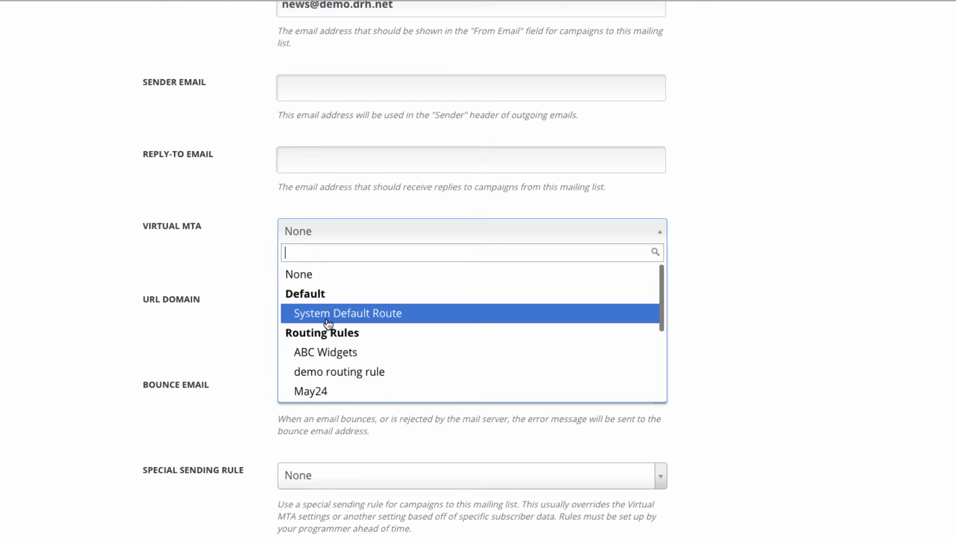
left_click(333, 375)
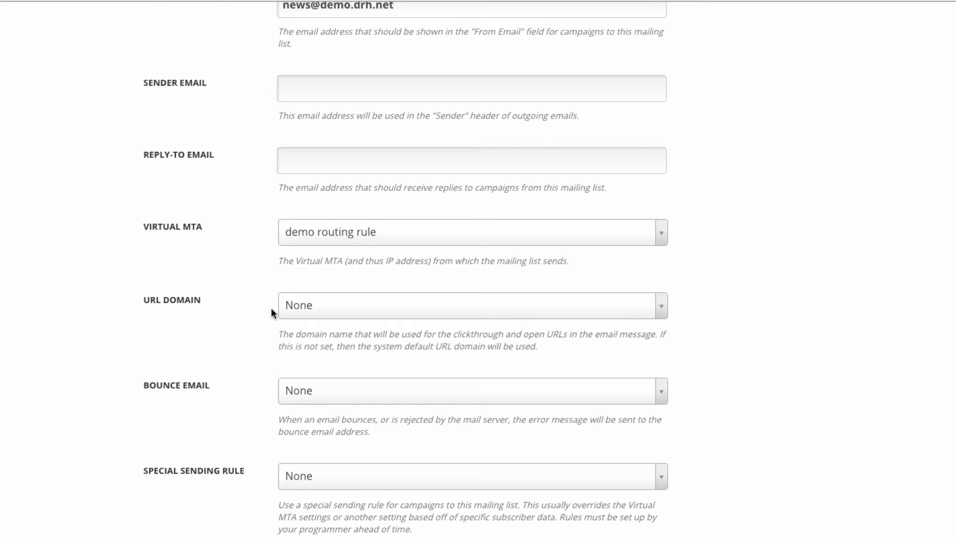
left_click(286, 312)
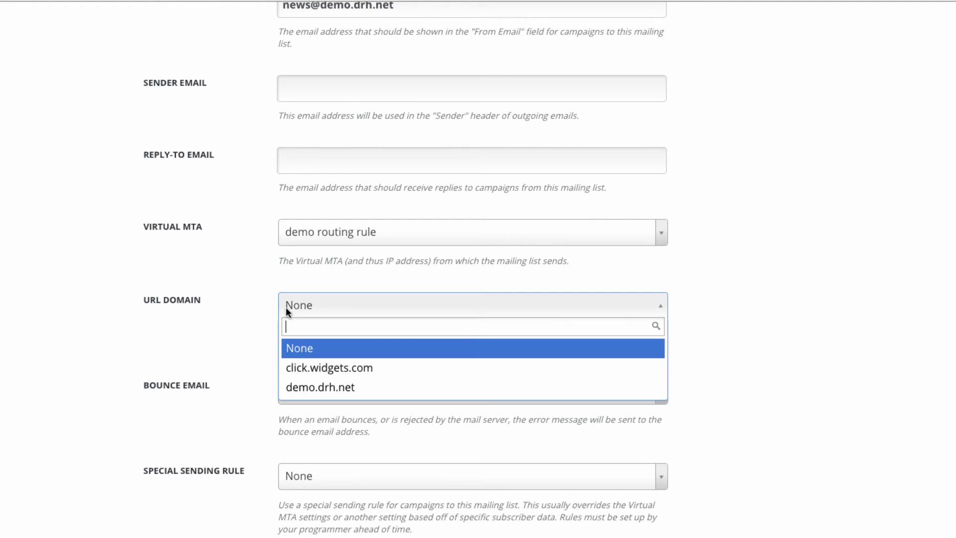
left_click(369, 388)
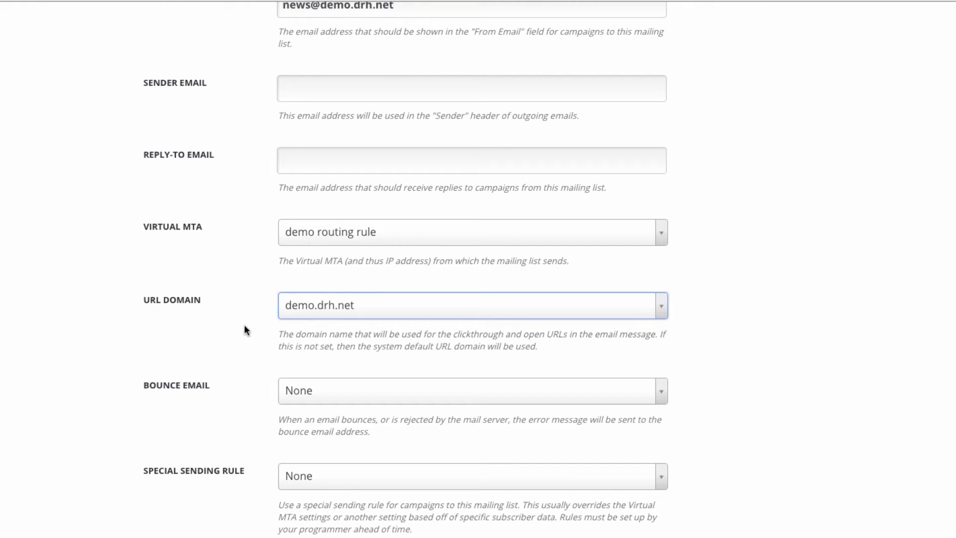
left_click(141, 393)
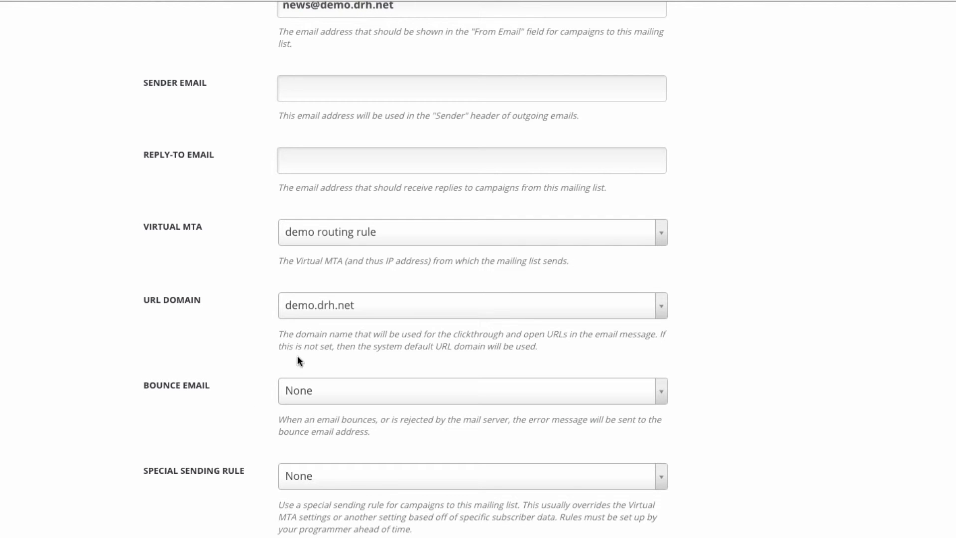
left_click(319, 391)
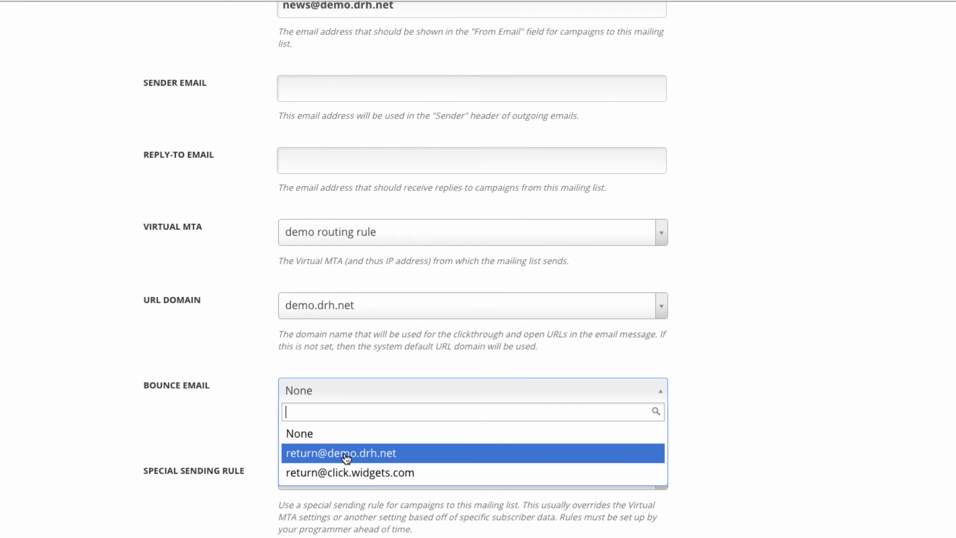
left_click(344, 452)
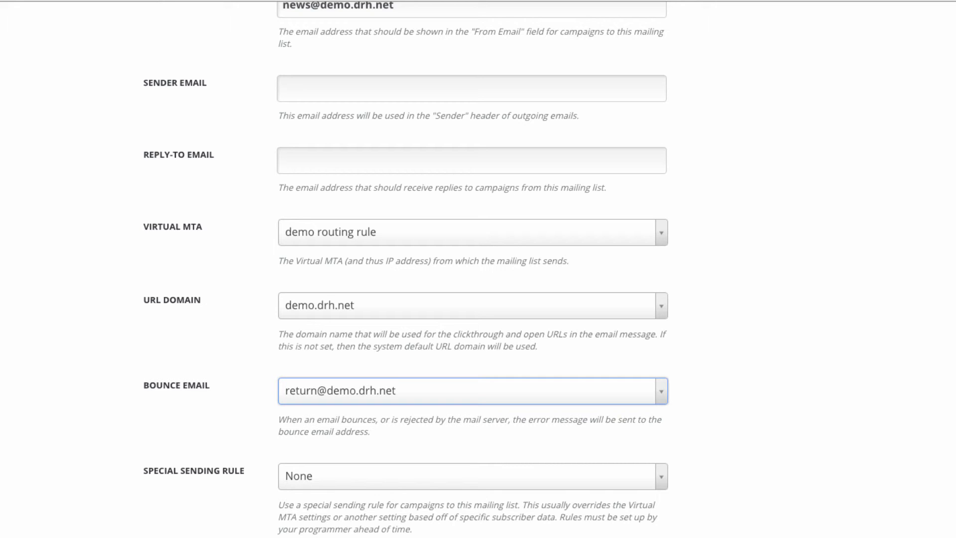
scroll(478, 269, "down", 5)
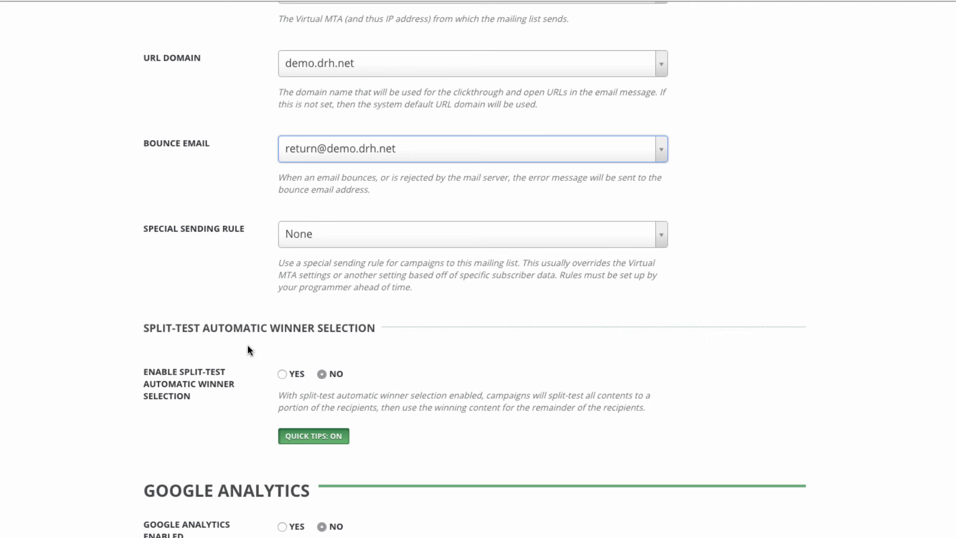
Step: Turn on split-test winner selection with size 10%, 4 Hours delay and Unique Clicks metric
left_click(282, 374)
scroll(406, 412, "down", 5)
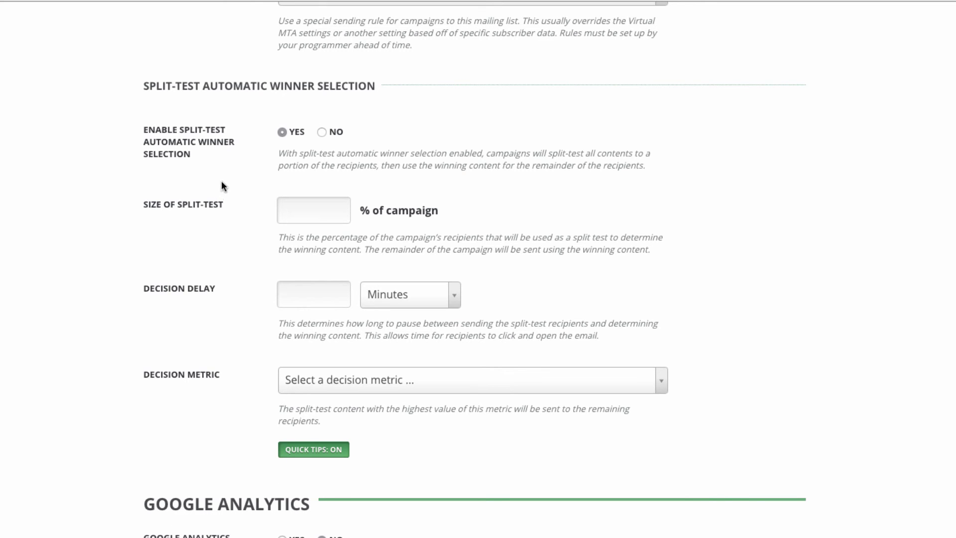
left_click(326, 216)
type("10")
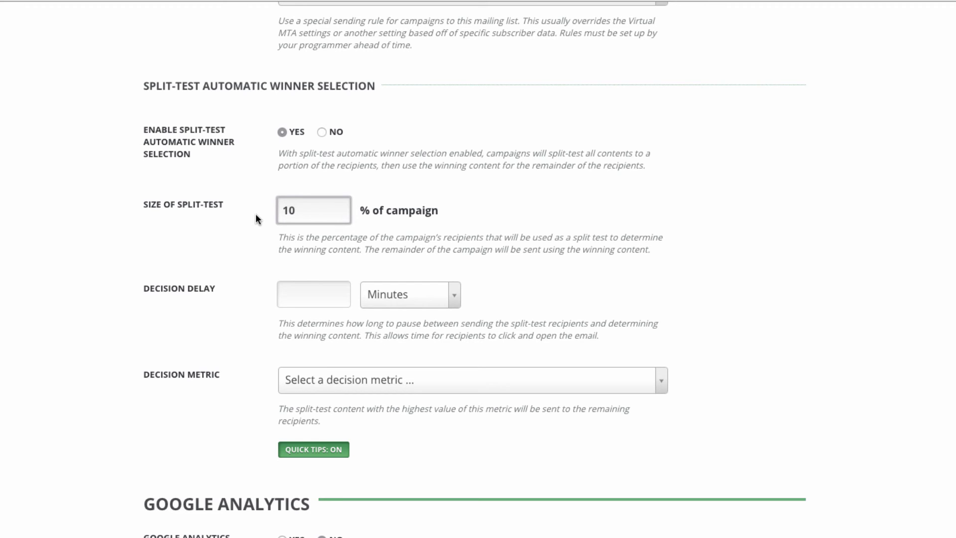
left_click(286, 294)
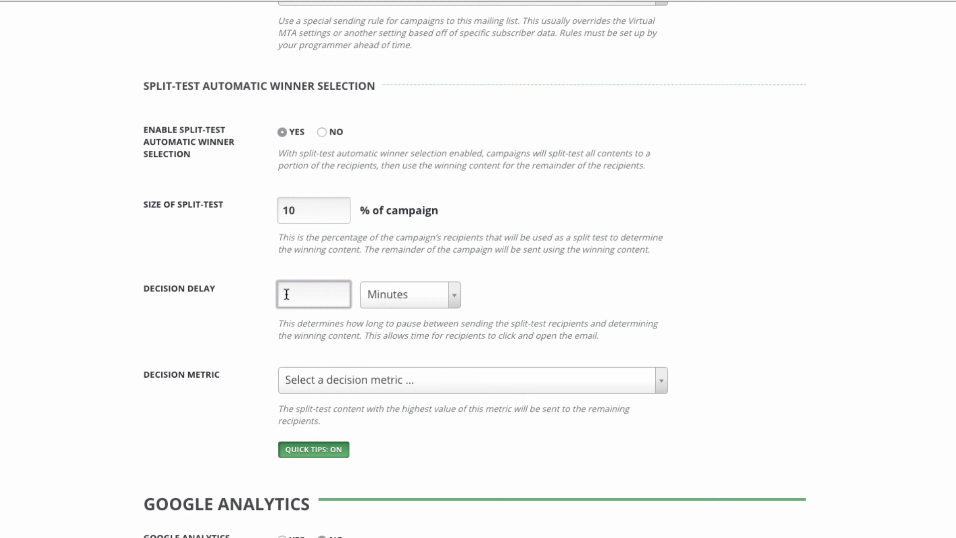
type("4")
left_click(379, 289)
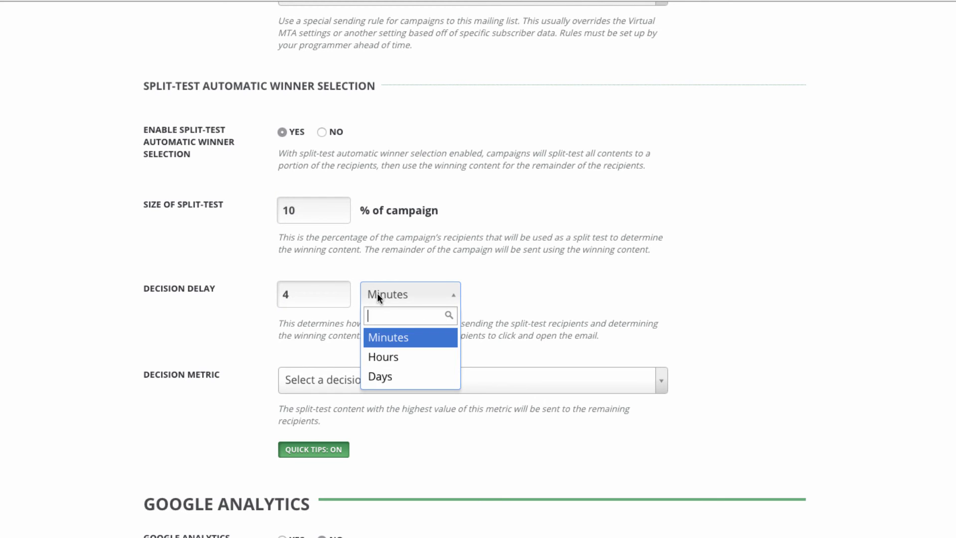
left_click(395, 359)
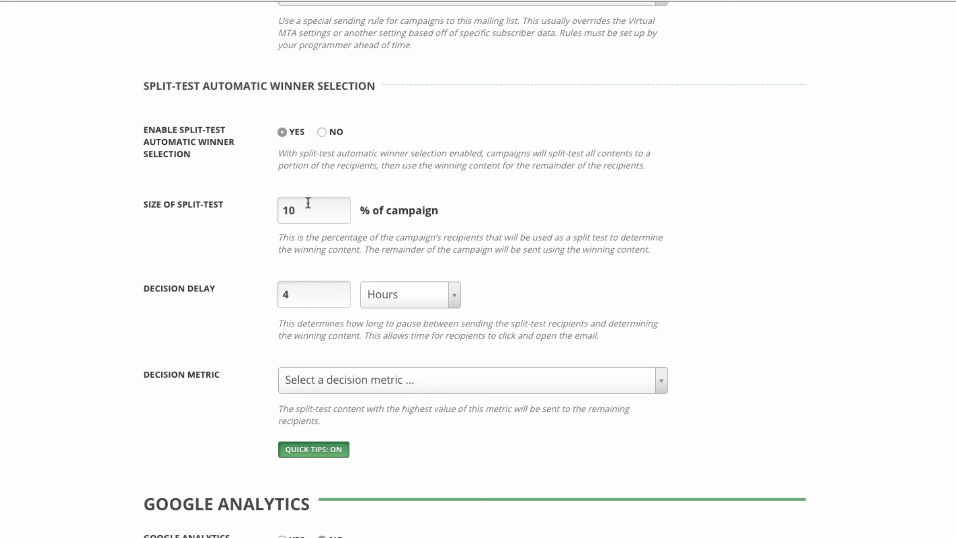
left_click(318, 381)
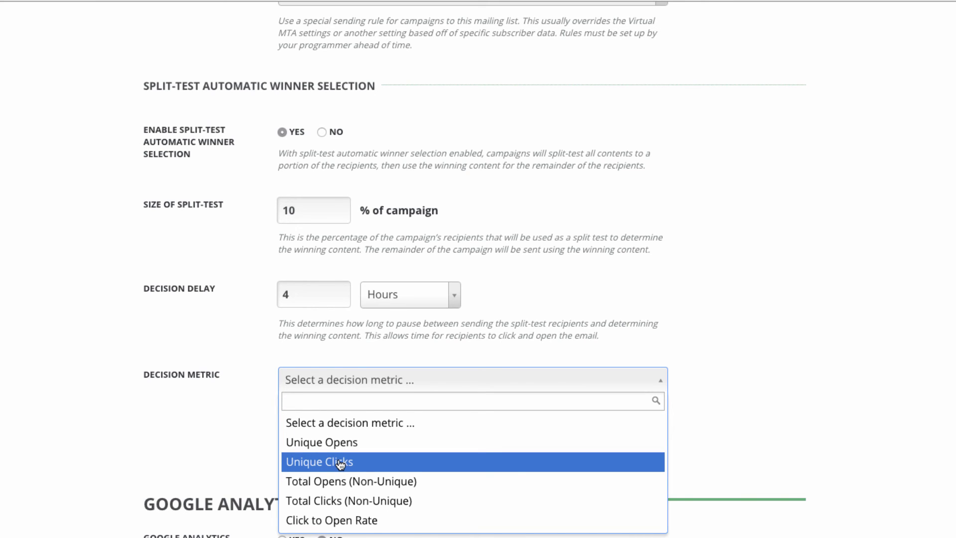
left_click(340, 464)
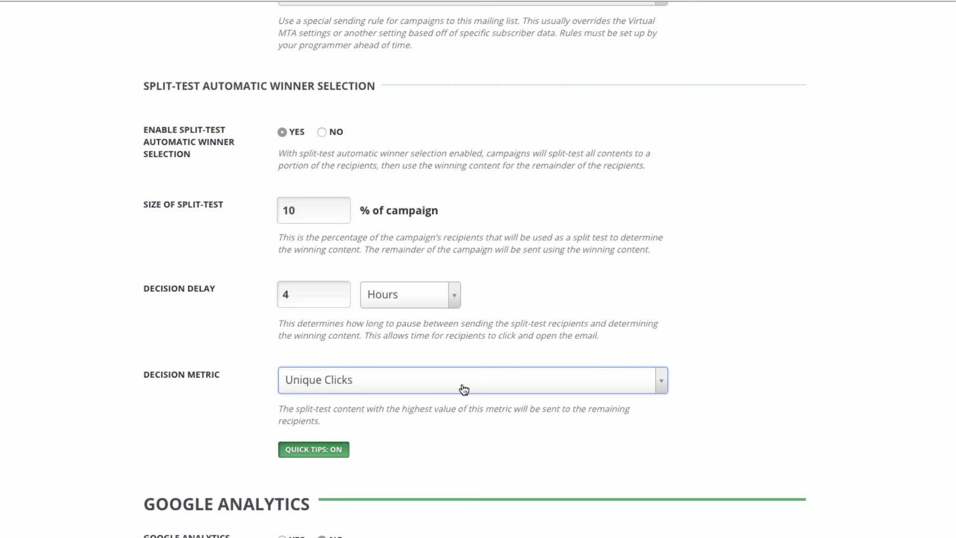
Step: Leave Google Analytics at No and create the mailing list
scroll(463, 390, "down", 4)
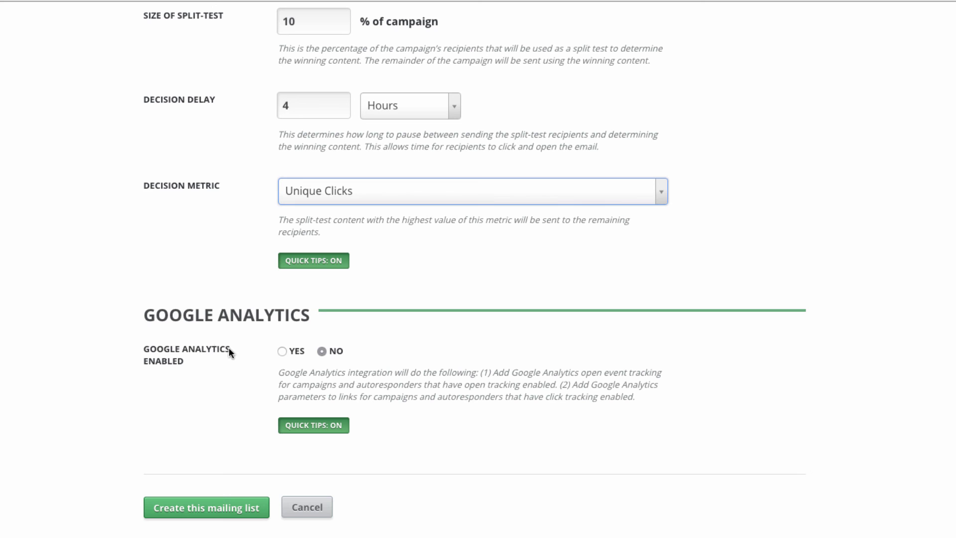
left_click(292, 351)
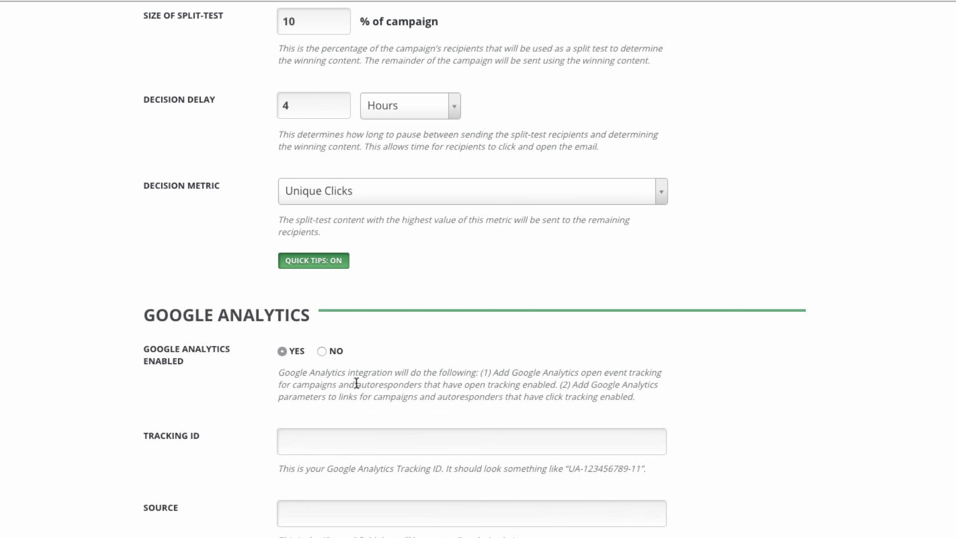
scroll(354, 432, "down", 5)
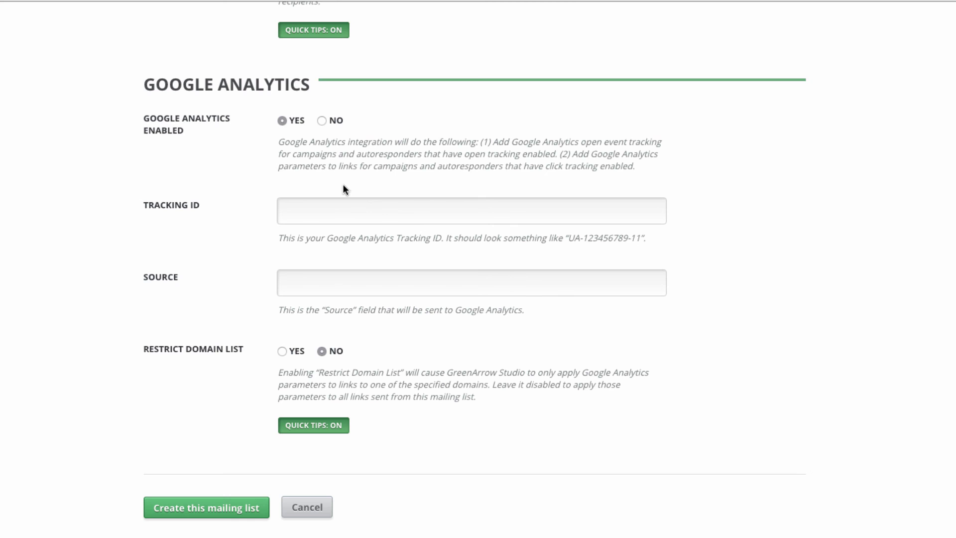
left_click(322, 121)
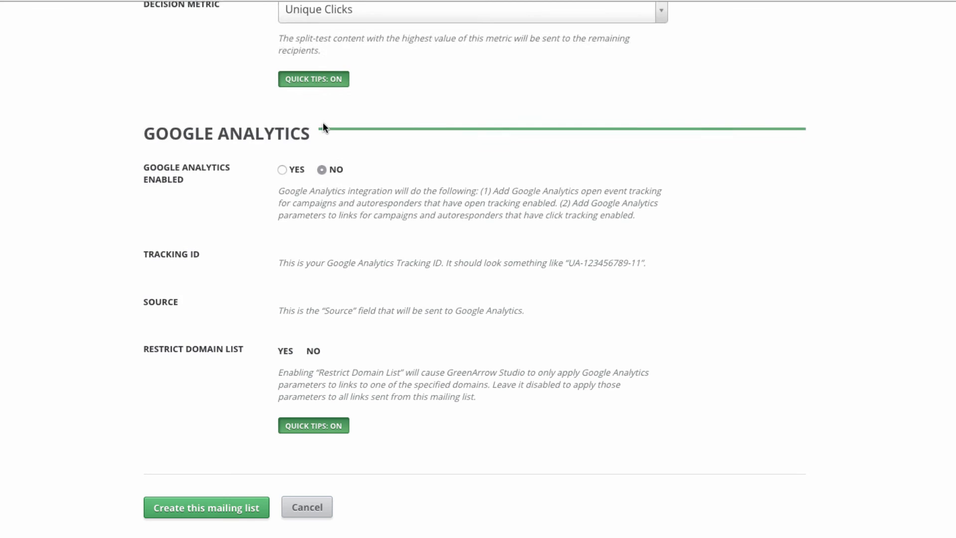
left_click(193, 507)
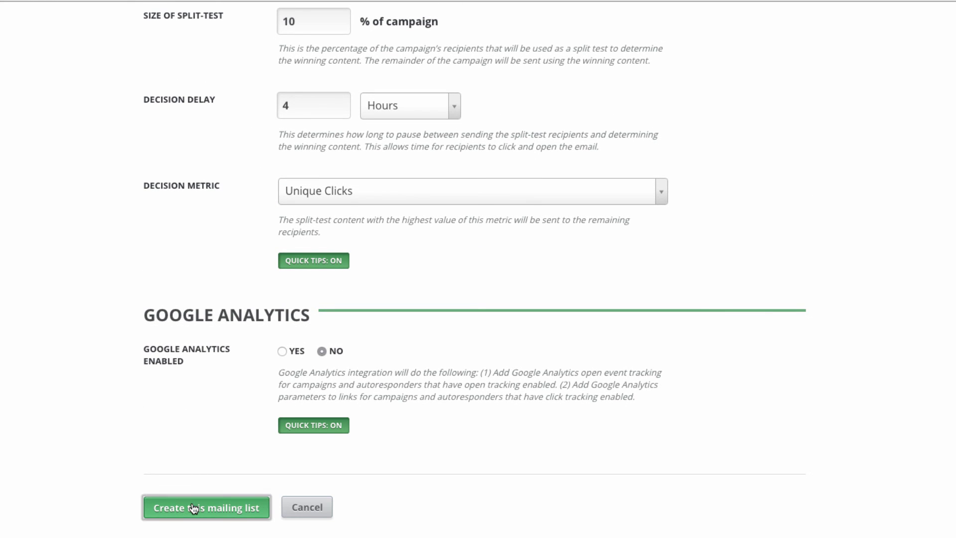